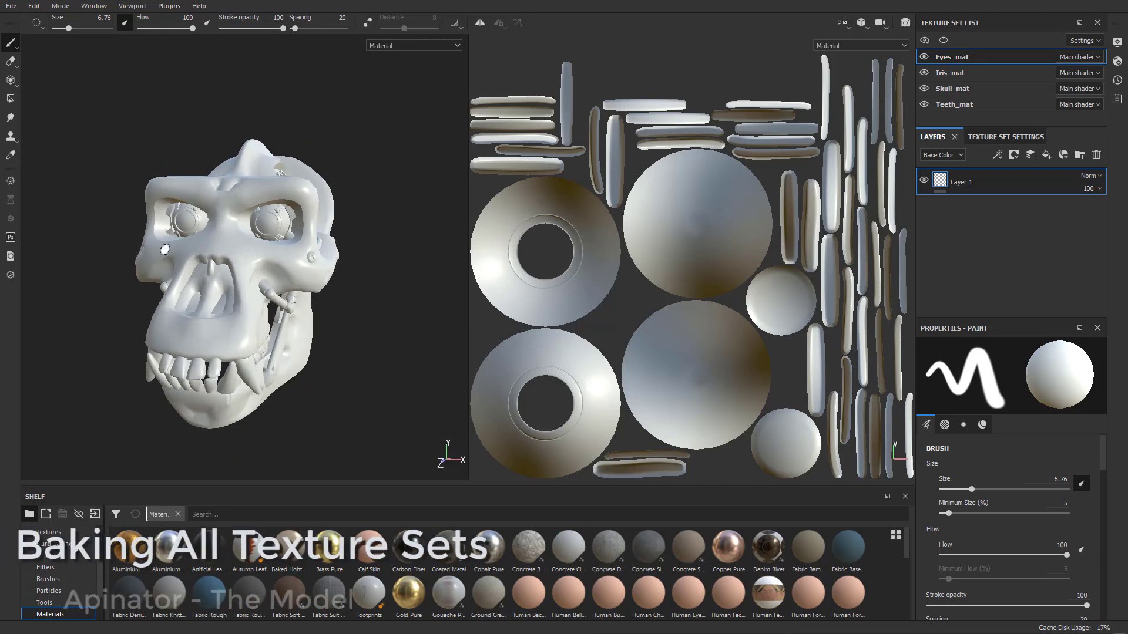
# Open the mesh map baking settings for the Eyes_mat texture set and set the output size to 2048
pyautogui.keyDown('alt'); pyautogui.moveTo(324, 271); pyautogui.dragTo(352, 292); pyautogui.keyUp('alt')
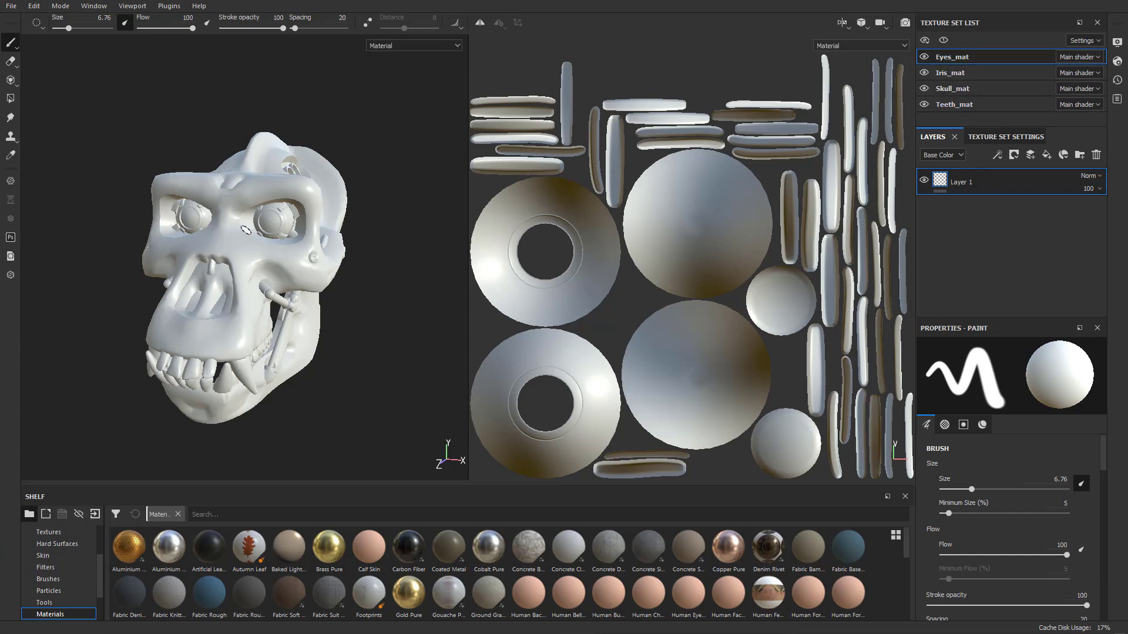
pyautogui.click(1006, 137)
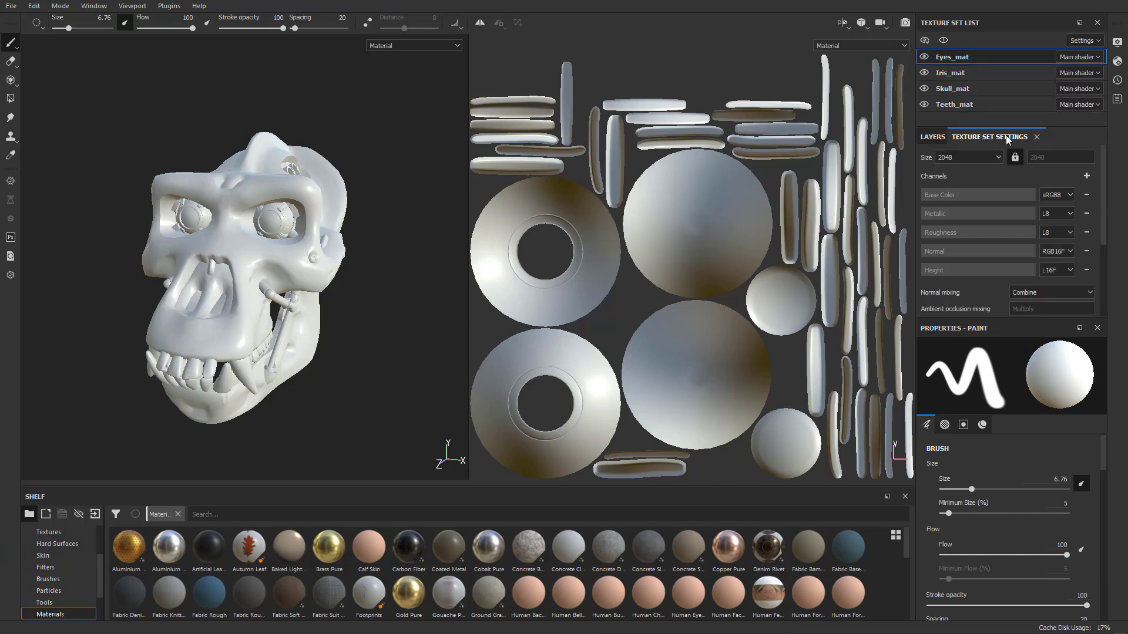
pyautogui.scroll(-3, 1015, 221)
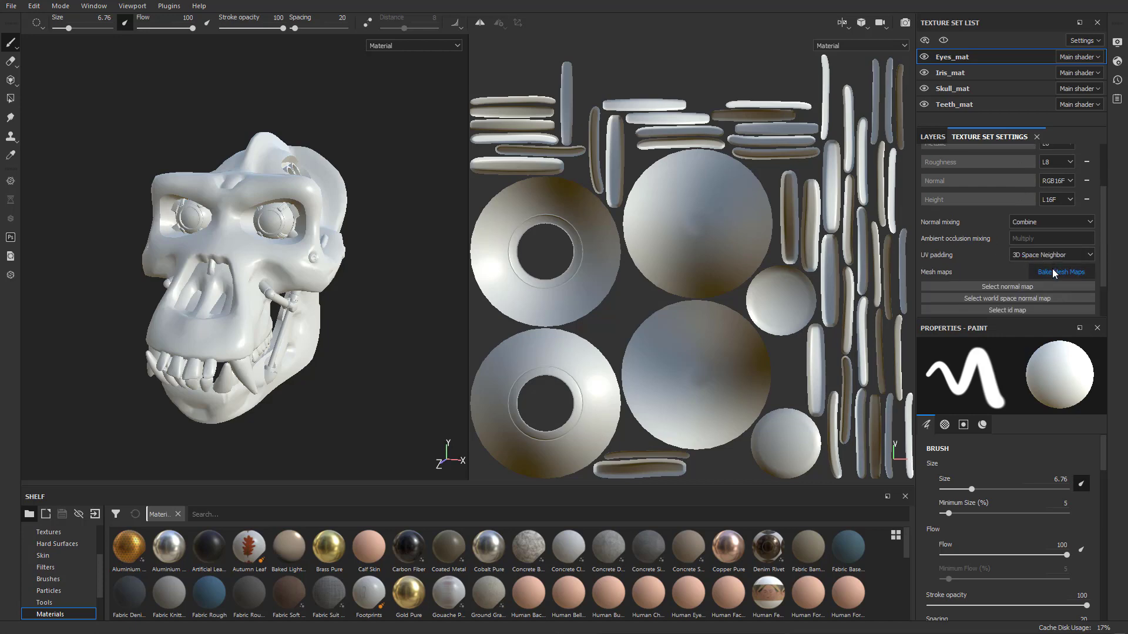
pyautogui.click(1052, 271)
pyautogui.click(592, 153)
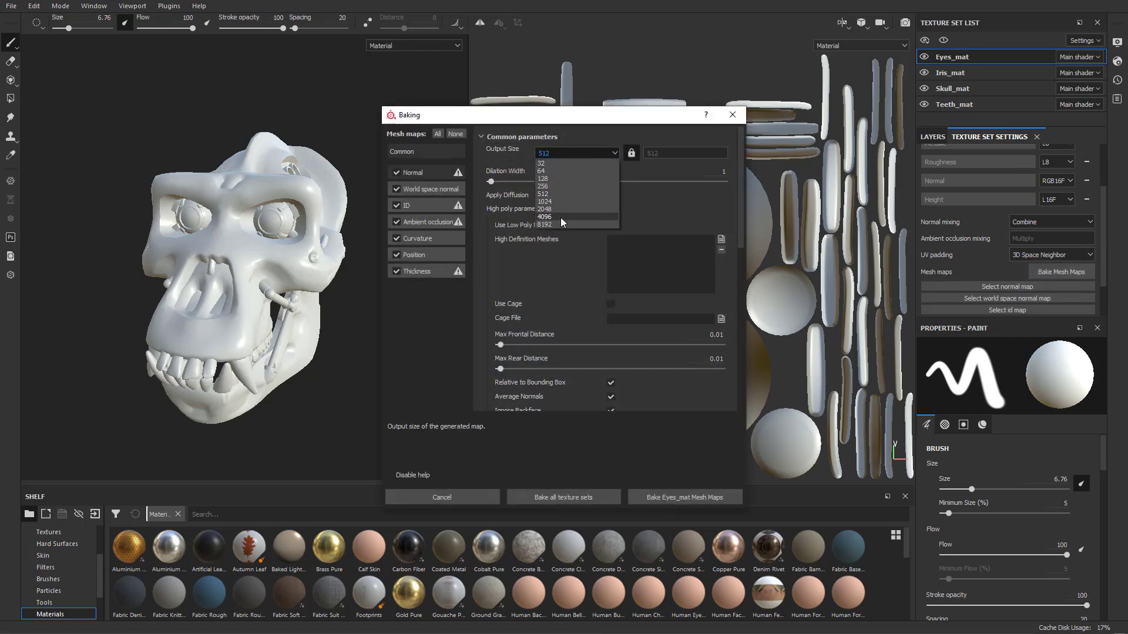
pyautogui.click(559, 209)
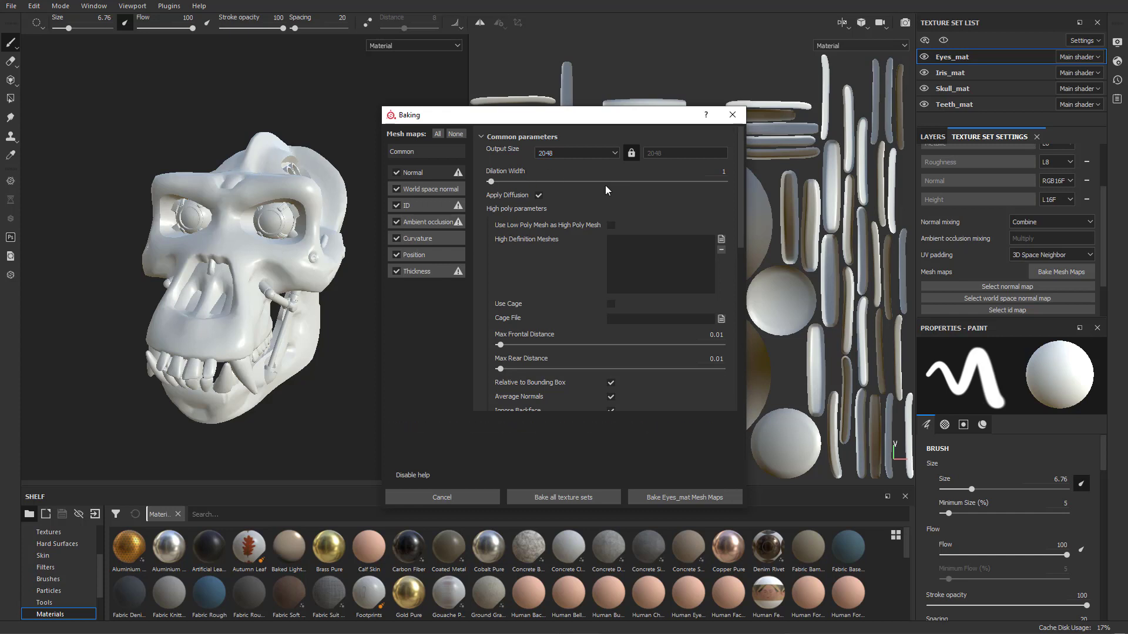
# Load ApeSkull_high.fbx as the high definition mesh and set the bake matching to By Mesh Name
pyautogui.click(722, 241)
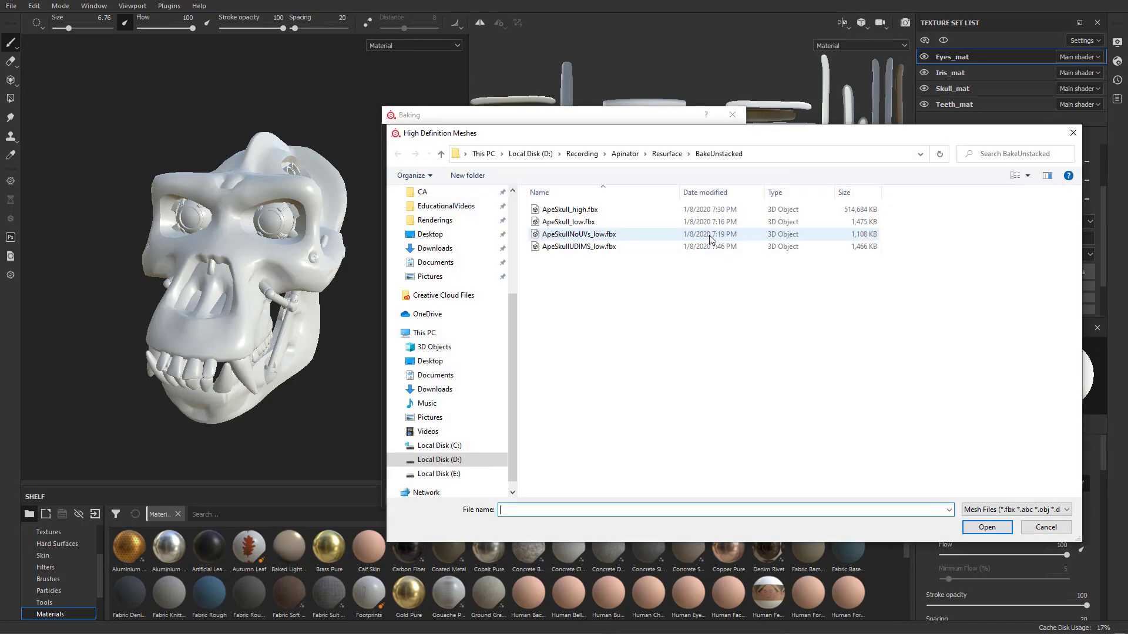
pyautogui.doubleClick(585, 212)
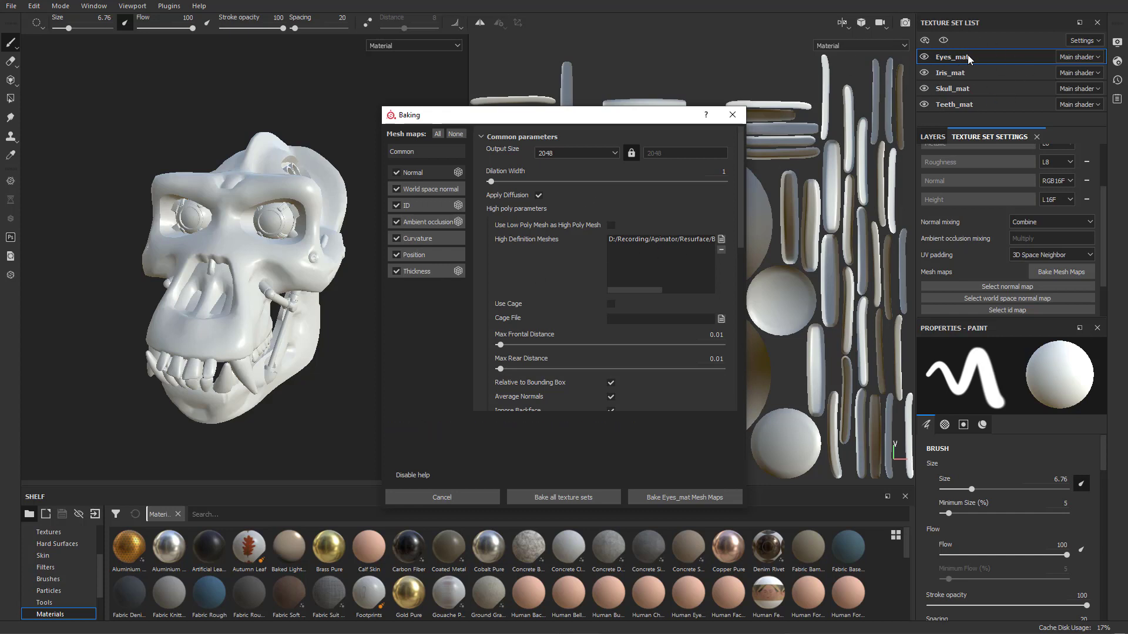
pyautogui.click(413, 174)
pyautogui.scroll(2, 632, 188)
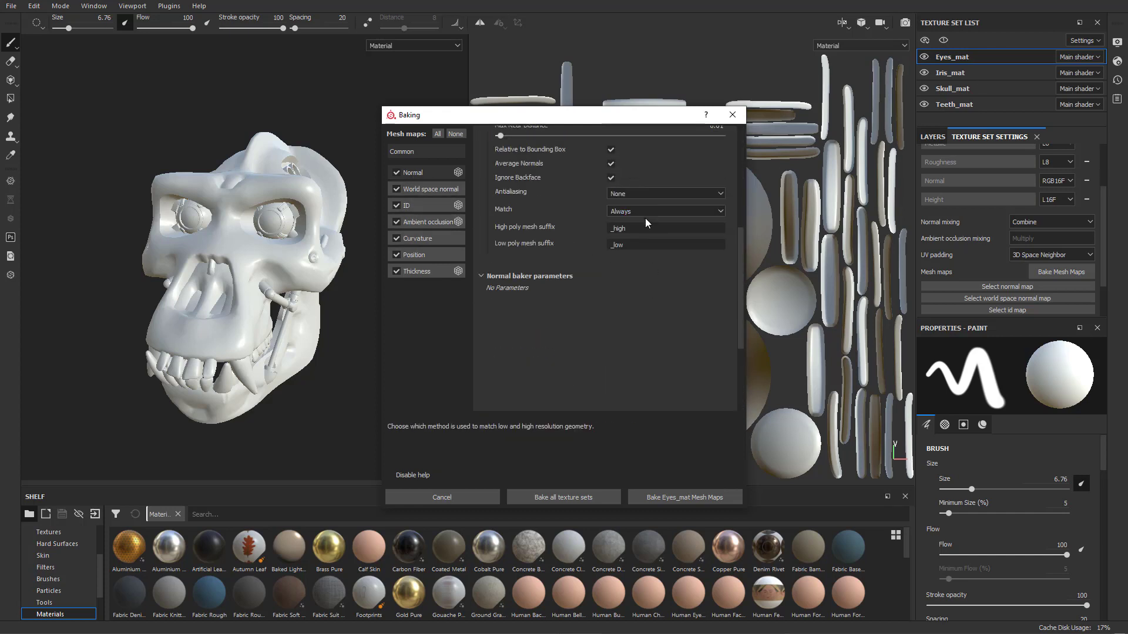
pyautogui.click(646, 213)
pyautogui.click(635, 230)
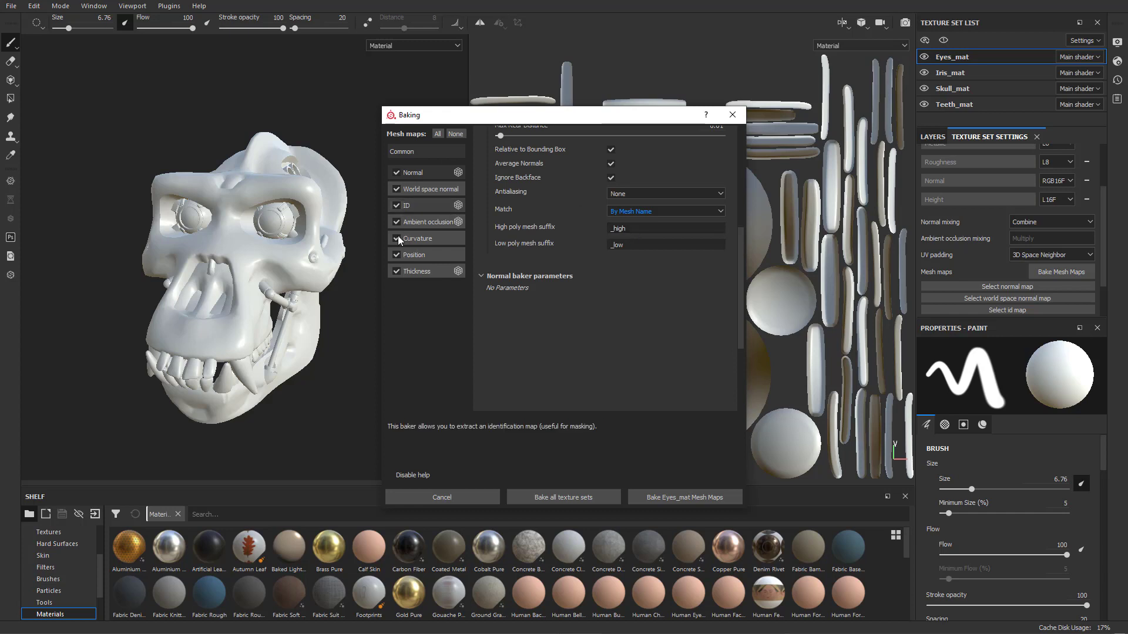
# Review the common baking parameters and bake the mesh maps for all texture sets
pyautogui.scroll(3, 566, 280)
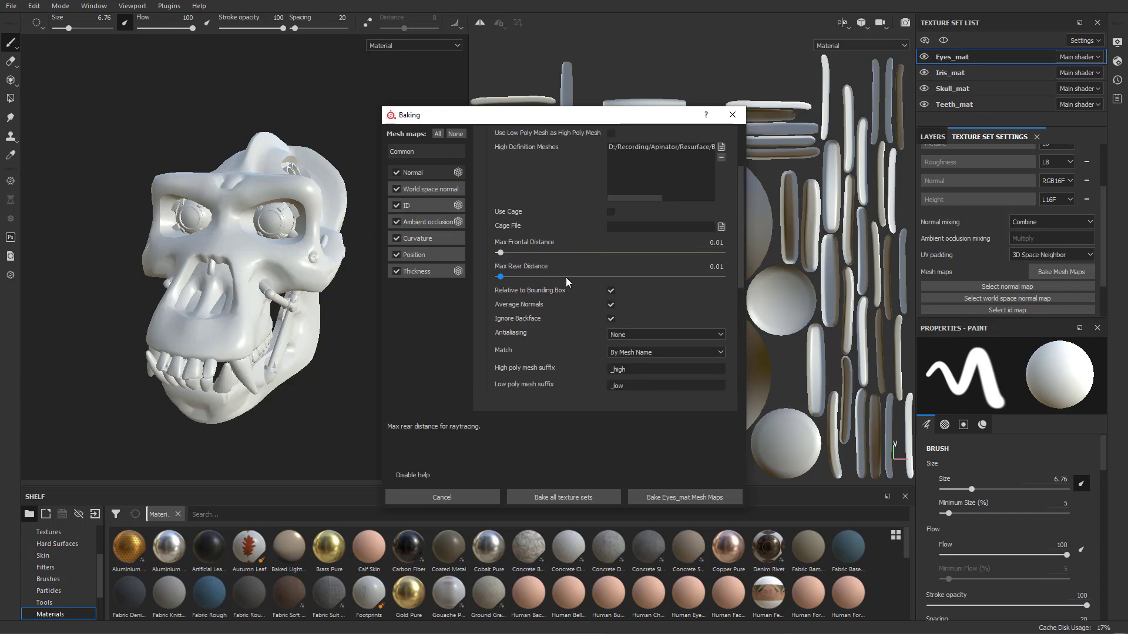
pyautogui.scroll(2, 560, 277)
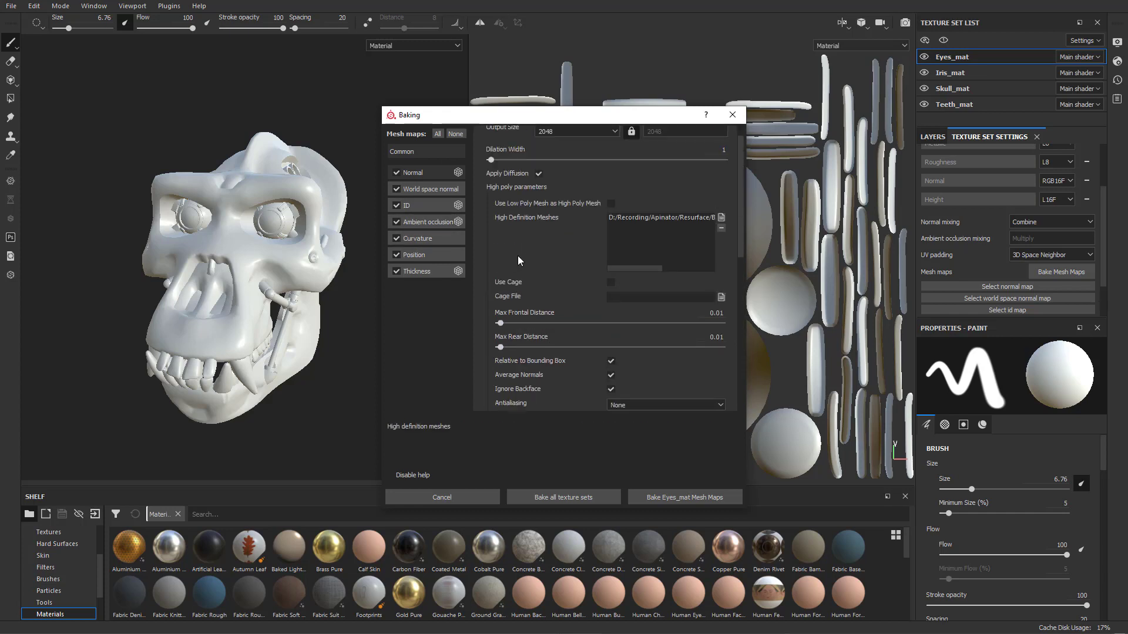
pyautogui.scroll(-6, 554, 259)
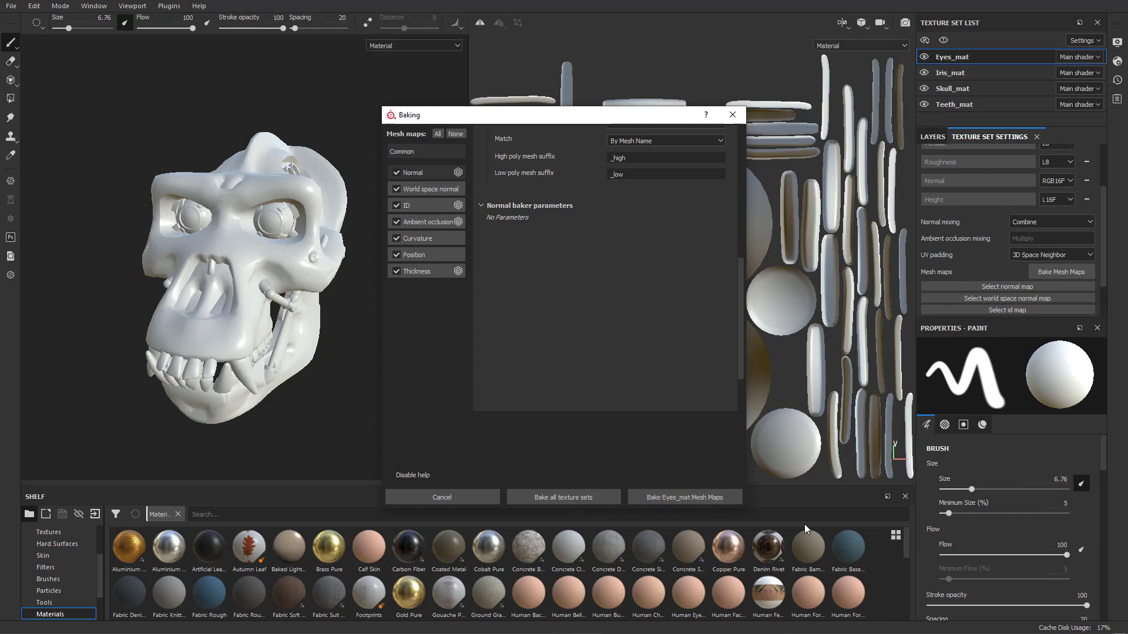
pyautogui.click(564, 498)
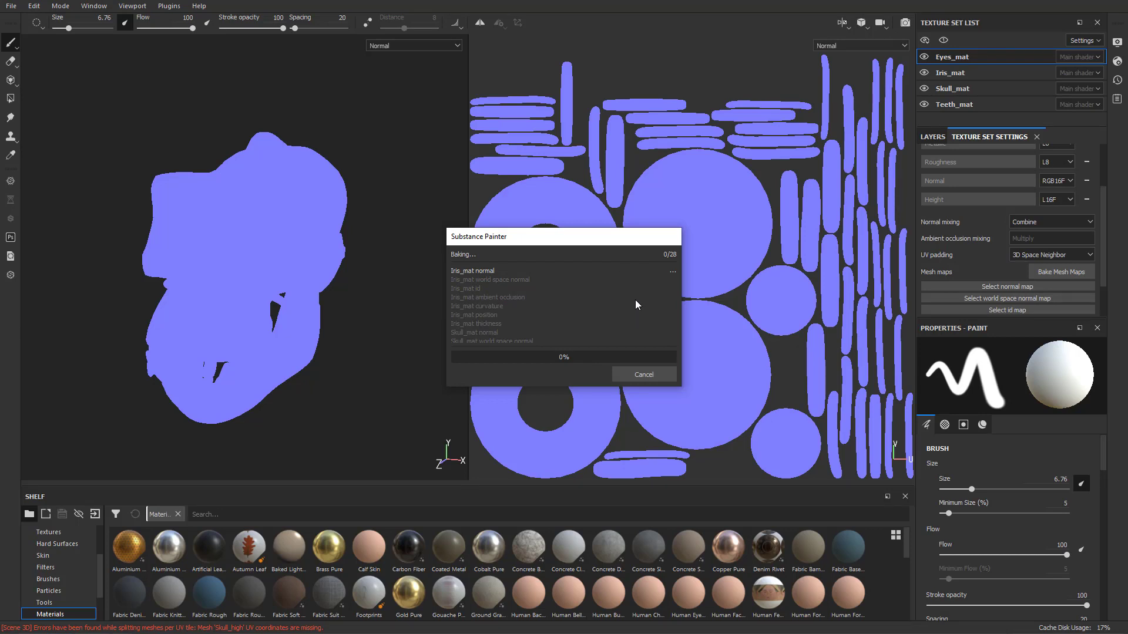
pyautogui.moveTo(566, 228); pyautogui.dragTo(478, 87)
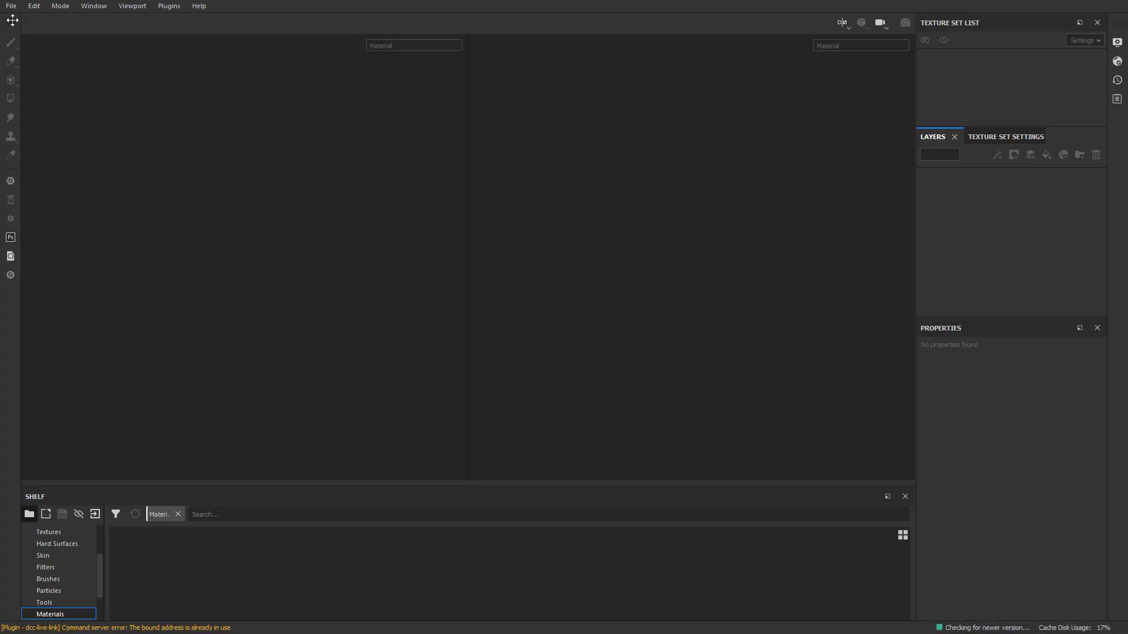
# Open a sample project in a second, empty Substance Painter window
pyautogui.click(12, 6)
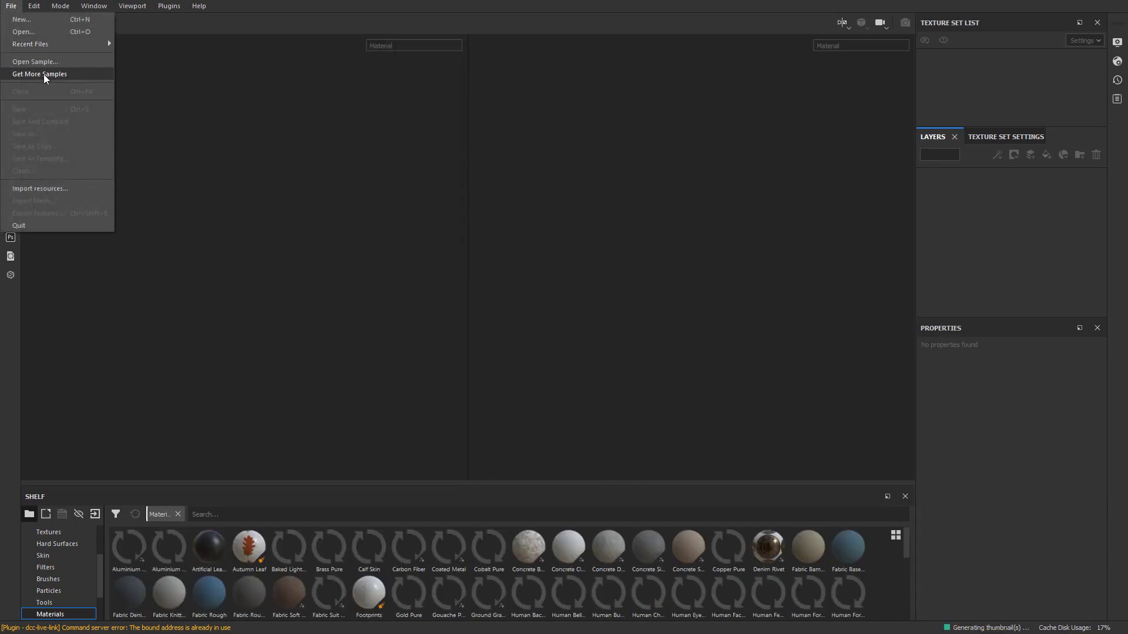
pyautogui.click(41, 62)
pyautogui.doubleClick(179, 109)
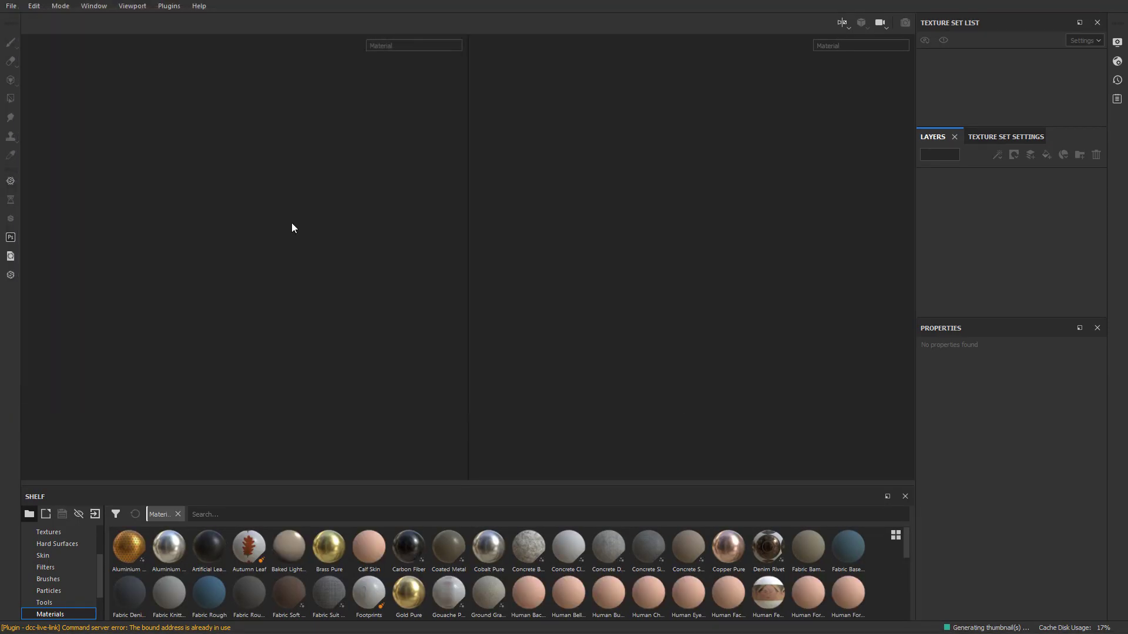
# Examine the baking options in the general preferences, including Save preprocessed scene files, and leave the preferences without saving changes
pyautogui.click(33, 5)
pyautogui.click(46, 67)
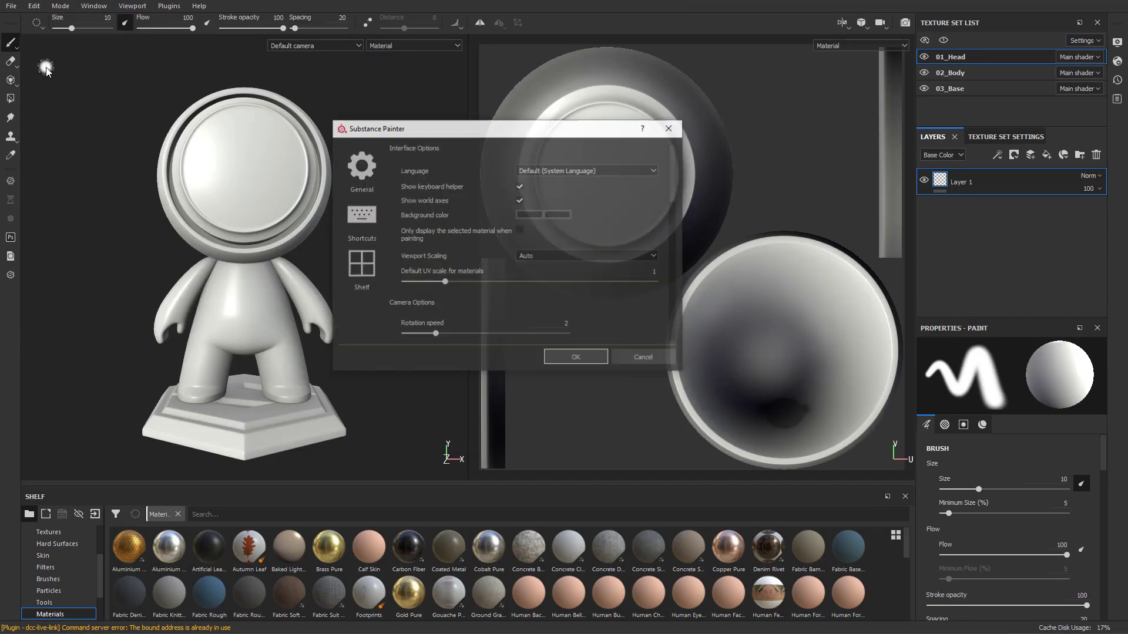
pyautogui.scroll(-5, 425, 234)
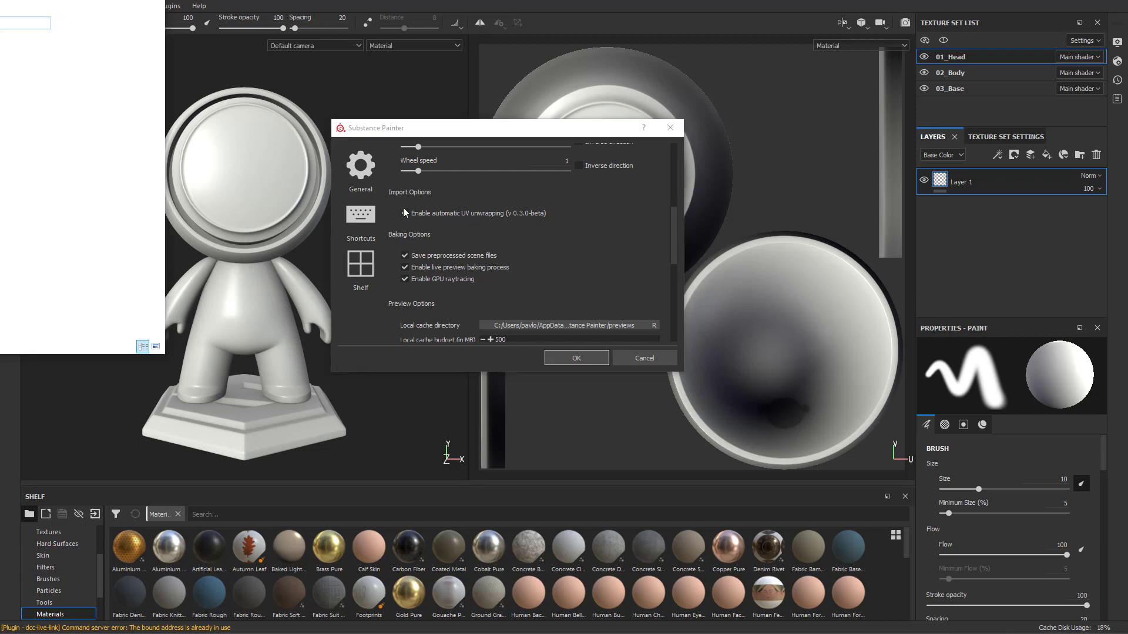
pyautogui.click(630, 358)
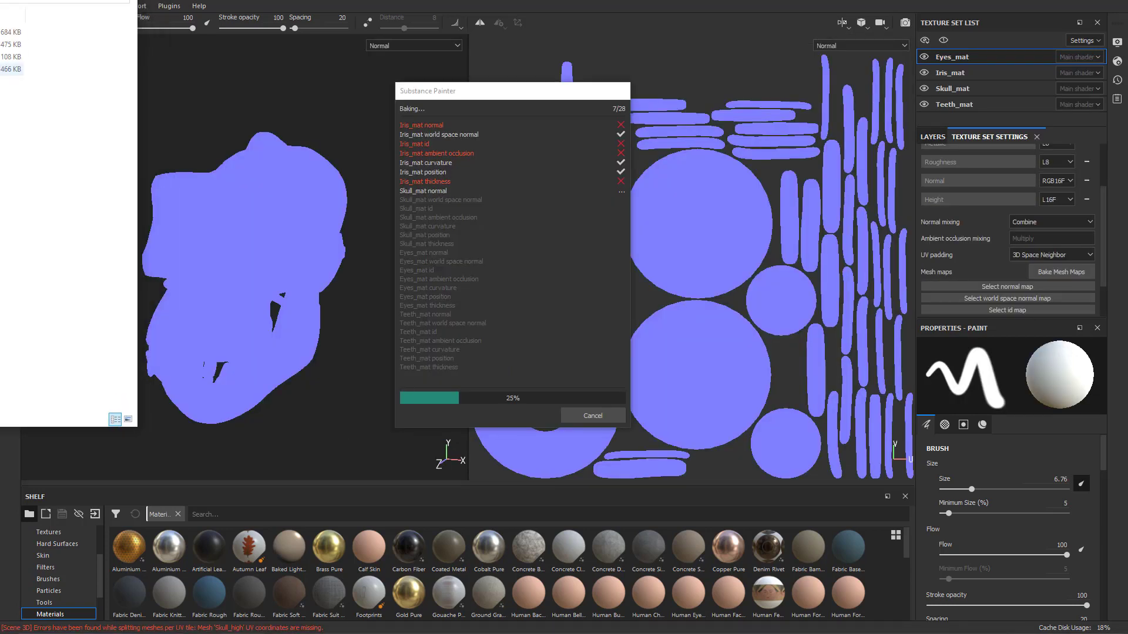
# Return to the ape skull project, review the per-map results in the baking report and dismiss it
pyautogui.click(442, 96)
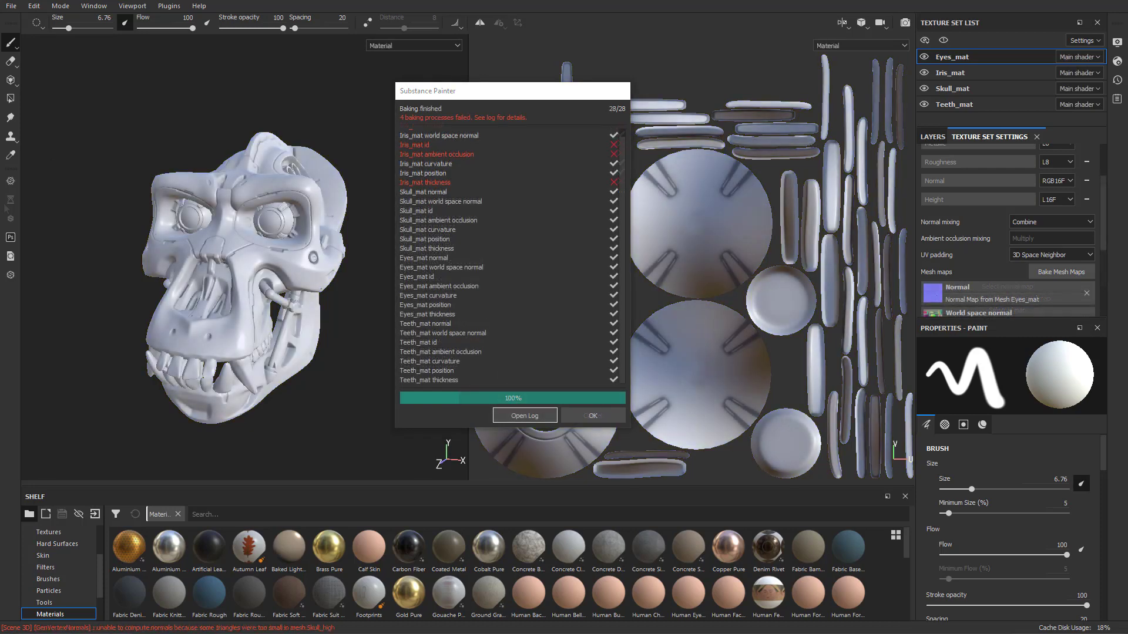
pyautogui.scroll(1, 569, 191)
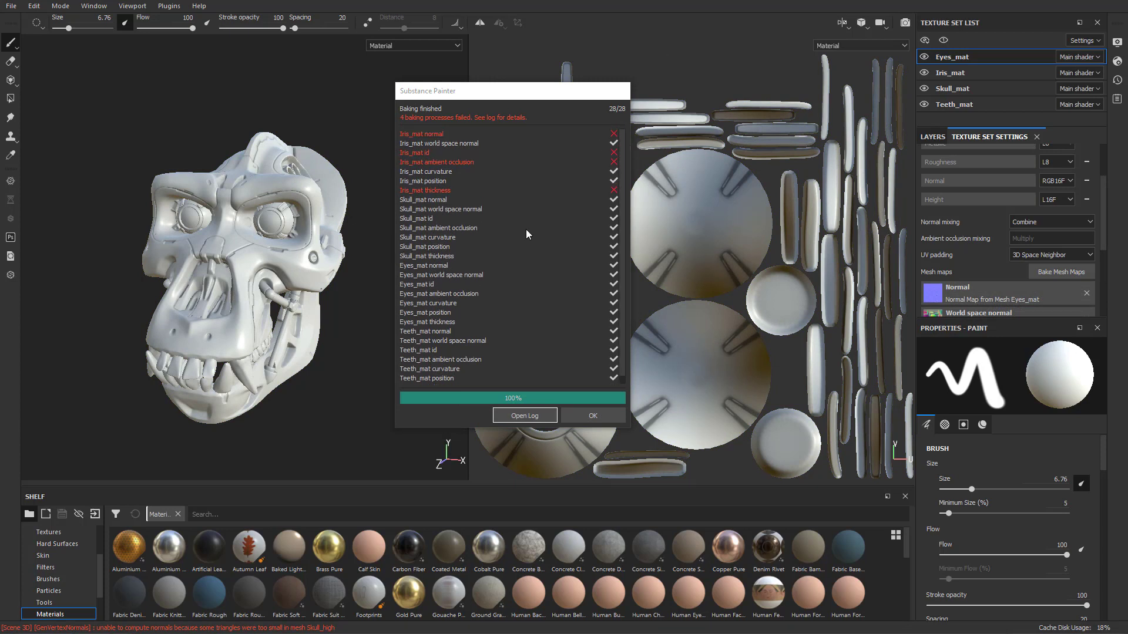
pyautogui.click(573, 414)
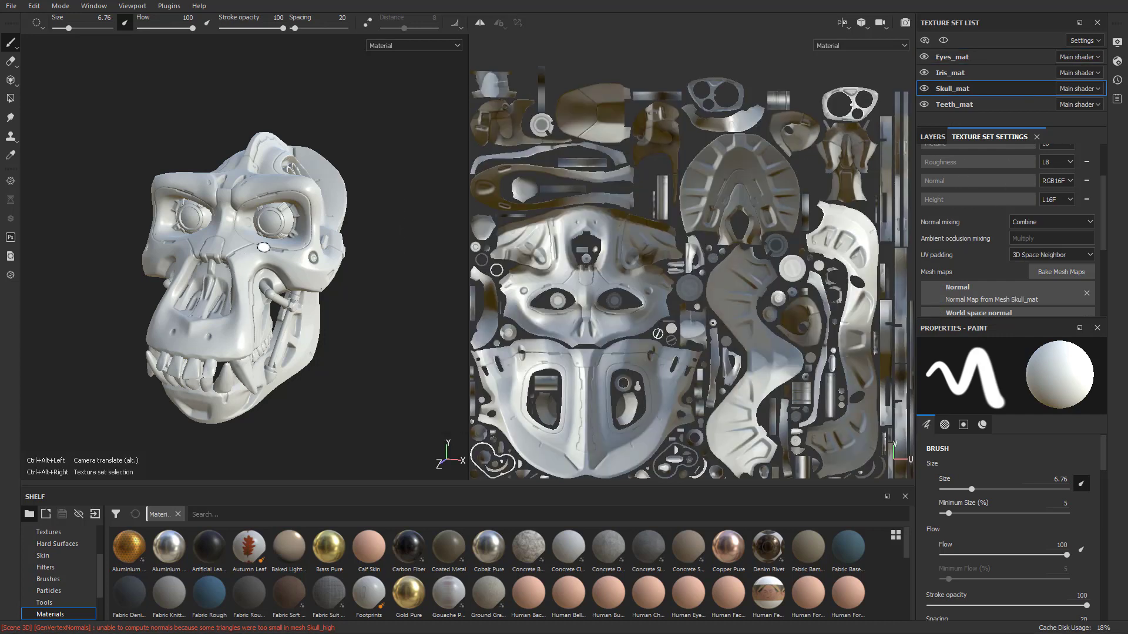
# Make Skull_mat the active texture set by picking the skull in the 3D view, and inspect its baked surface detail up close
pyautogui.keyDown('ctrl'); pyautogui.keyDown('alt'); pyautogui.rightClick(241, 260); pyautogui.keyUp('alt'); pyautogui.keyUp('ctrl')
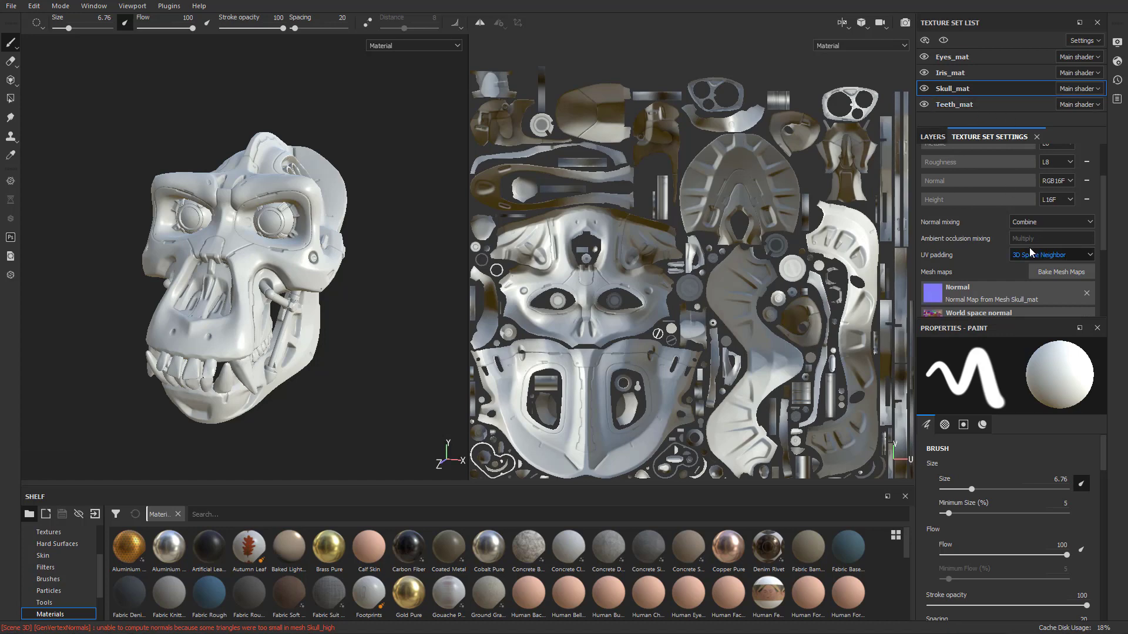
pyautogui.scroll(10, 272, 193)
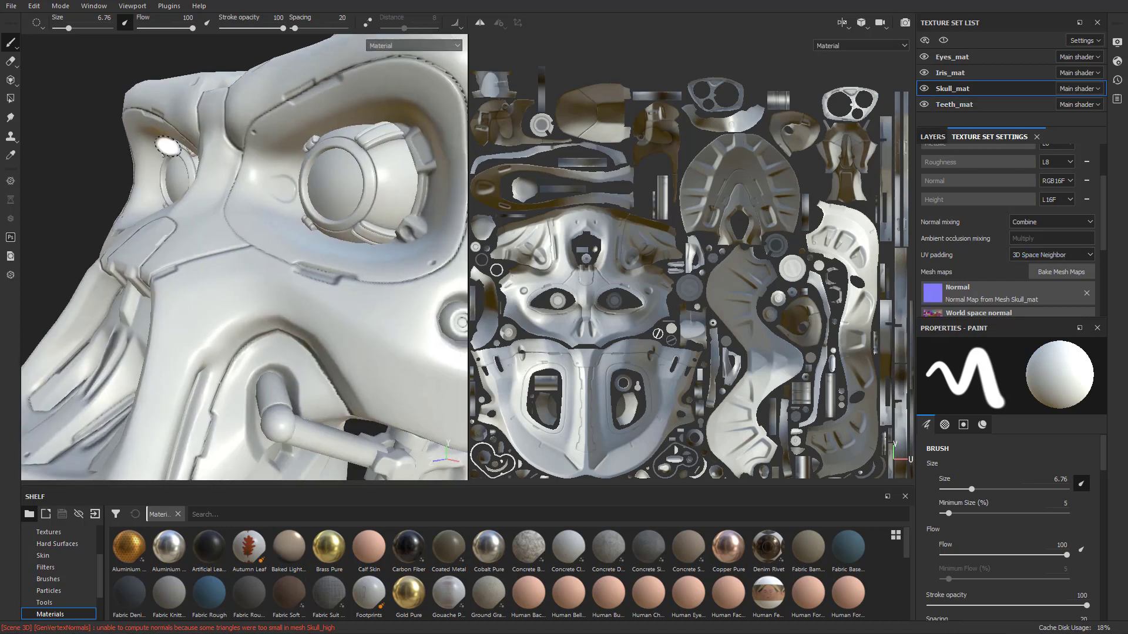
pyautogui.scroll(-10, 302, 111)
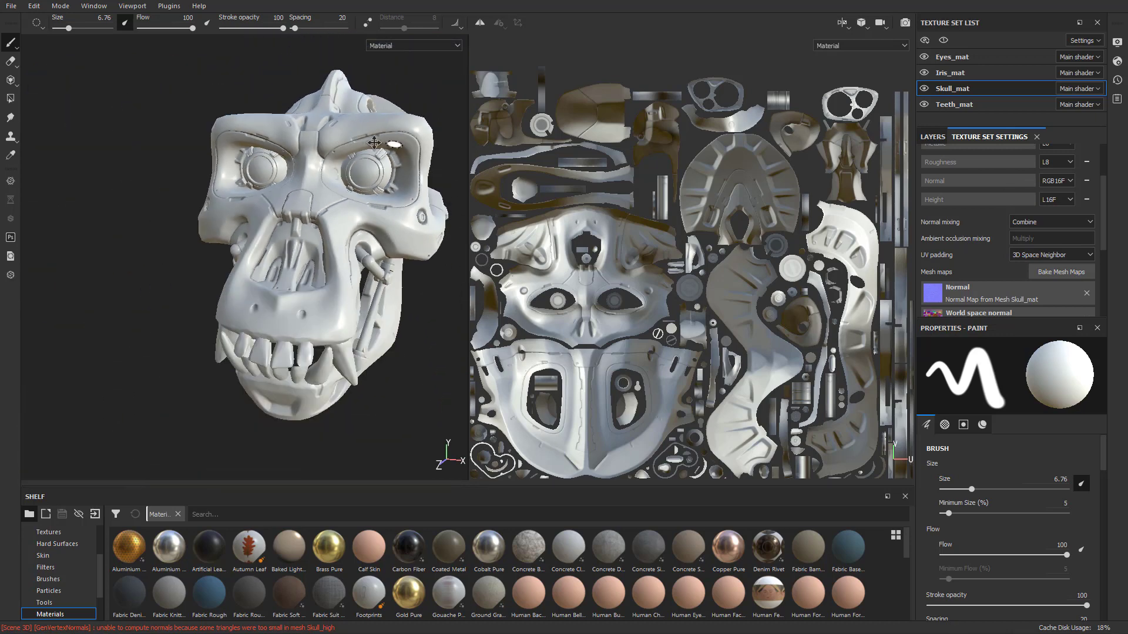
pyautogui.keyDown('alt'); pyautogui.moveTo(412, 141); pyautogui.dragTo(361, 182); pyautogui.keyUp('alt')
pyautogui.scroll(5, 415, 194)
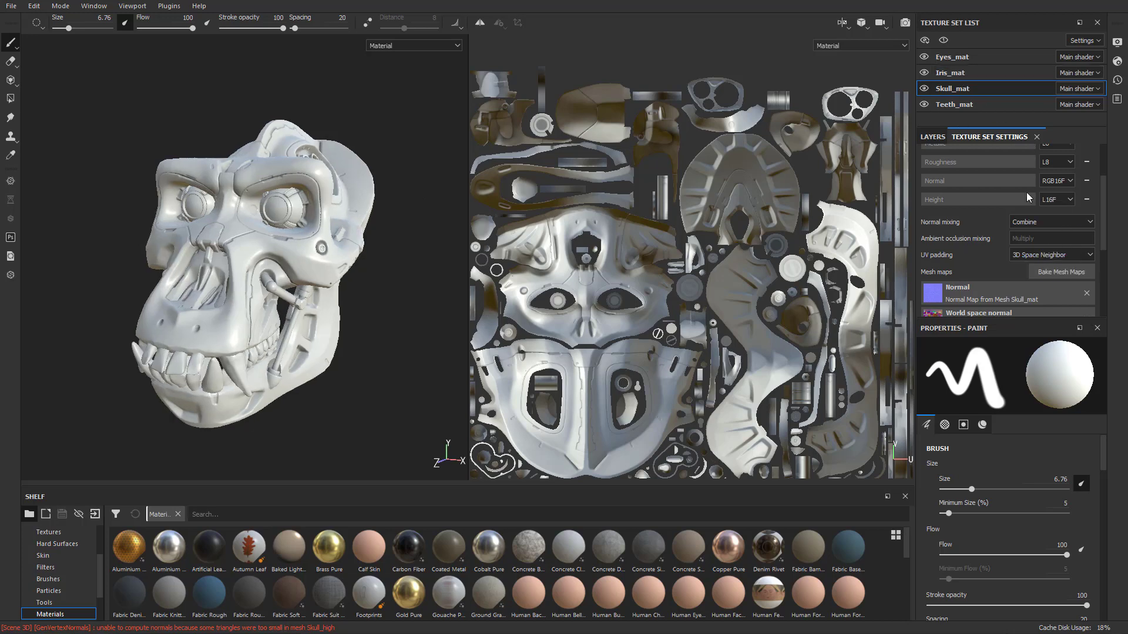
# Rebake the mesh maps of only the Skull_mat texture set with an output size of 4096
pyautogui.click(1065, 274)
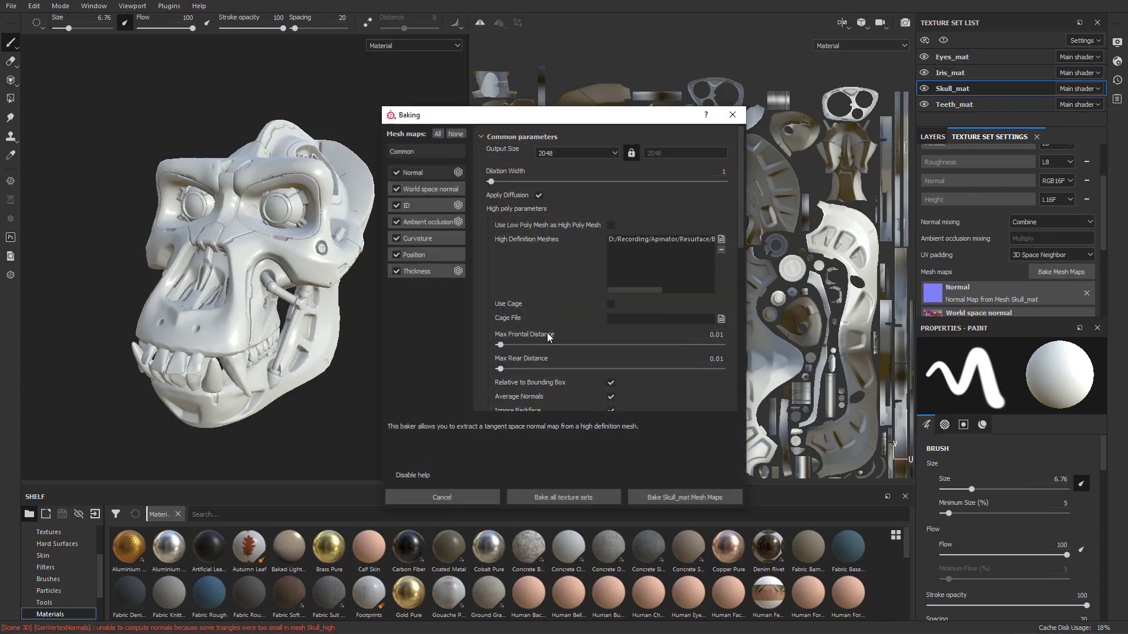
pyautogui.click(616, 152)
pyautogui.click(561, 216)
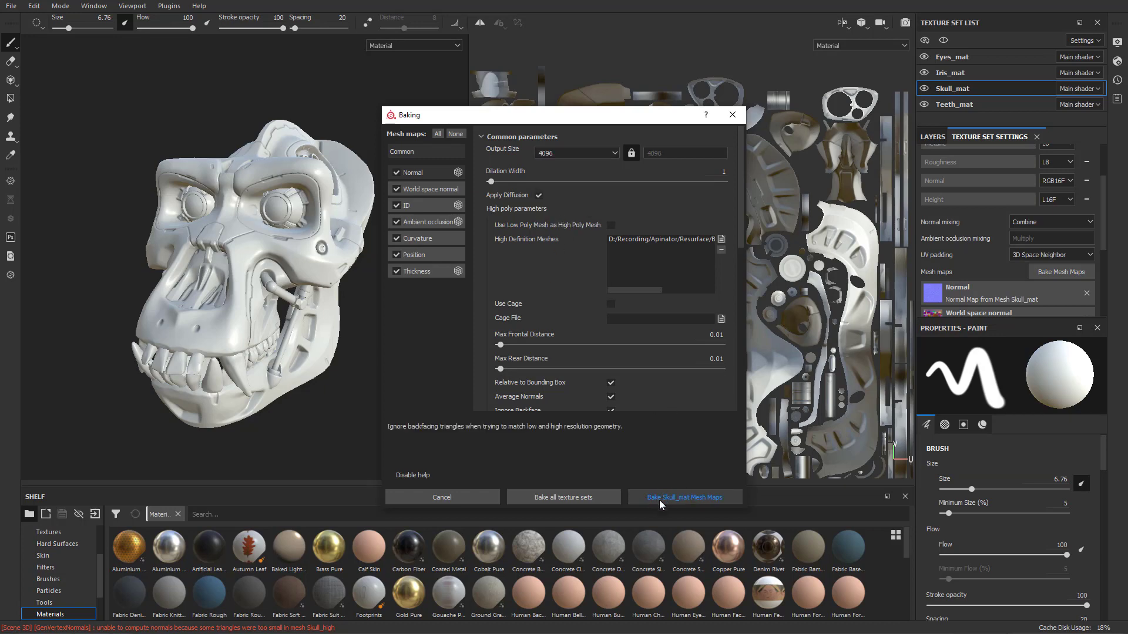
pyautogui.click(702, 498)
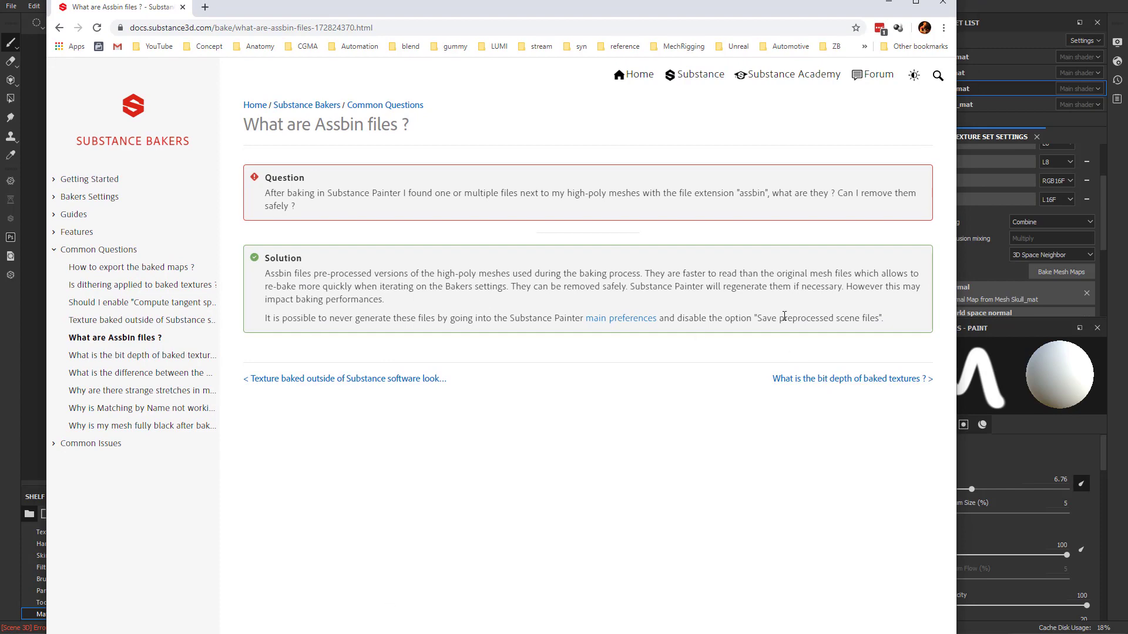
# In the browser's Substance Bakers page about Assbin files, highlight the option name "Save preprocessed scene files"
pyautogui.moveTo(758, 318); pyautogui.dragTo(880, 318)
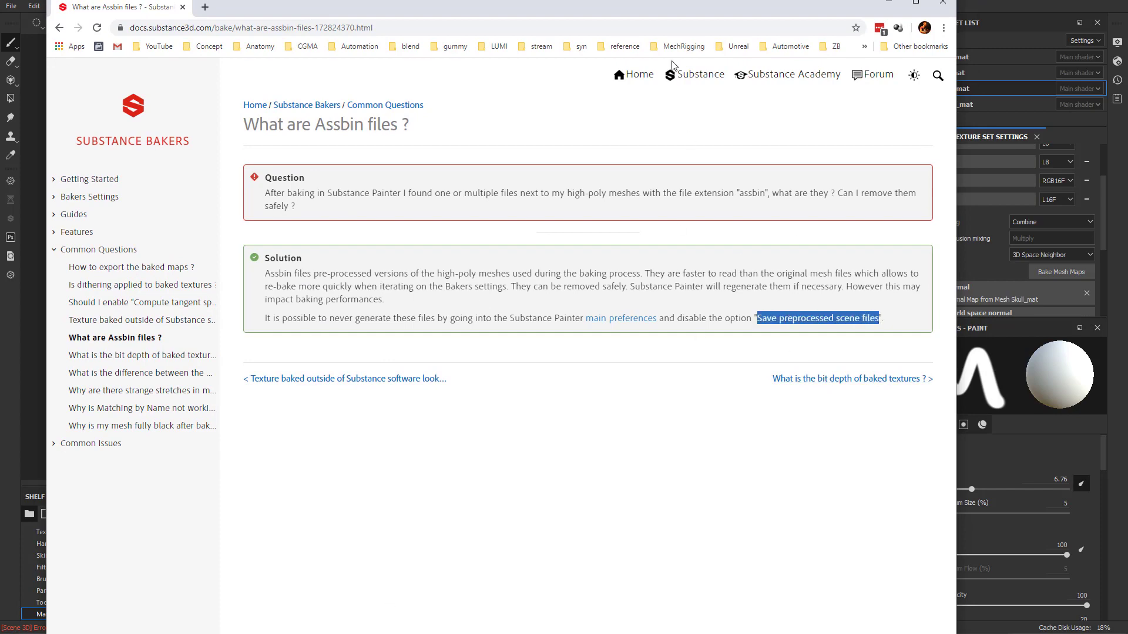